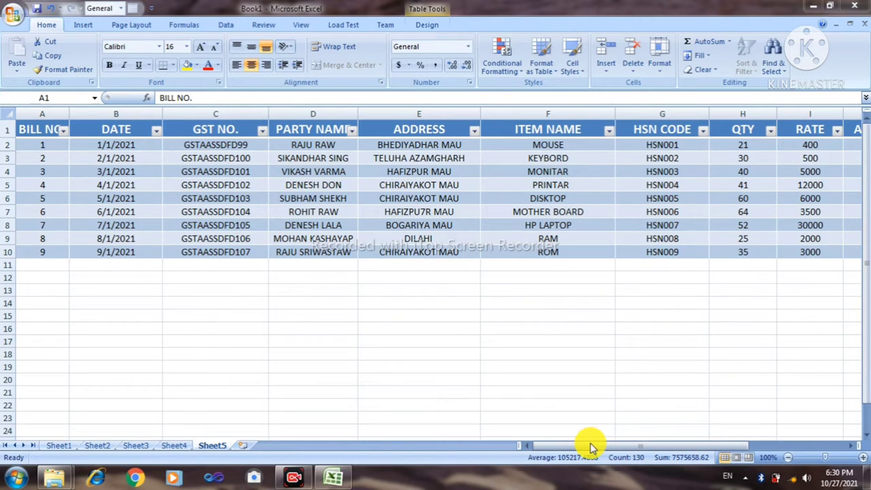
{"action": "key", "text": "shift+Down"}
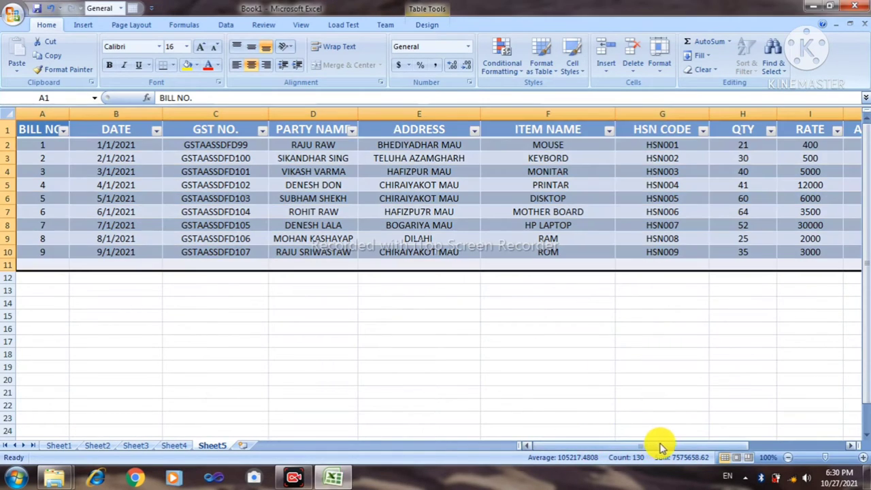
{"action": "left_click_drag", "start_coordinate": [601, 449], "coordinate": [667, 447]}
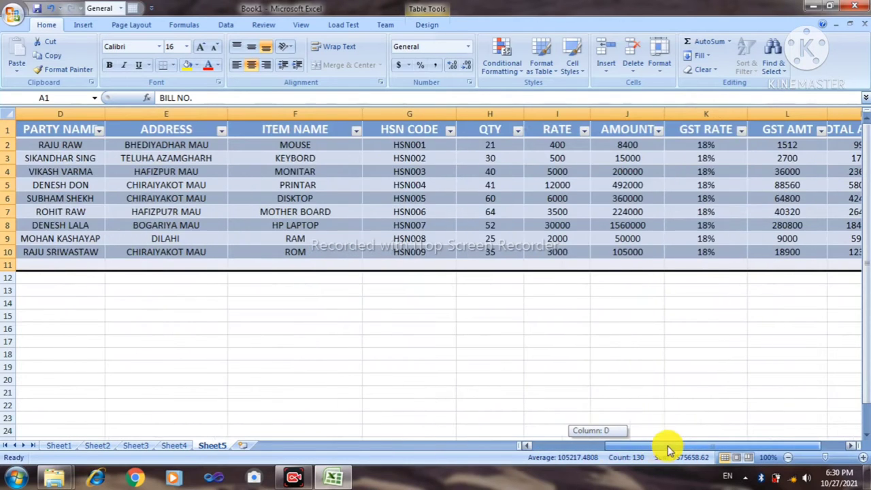
{"action": "left_click", "coordinate": [613, 320]}
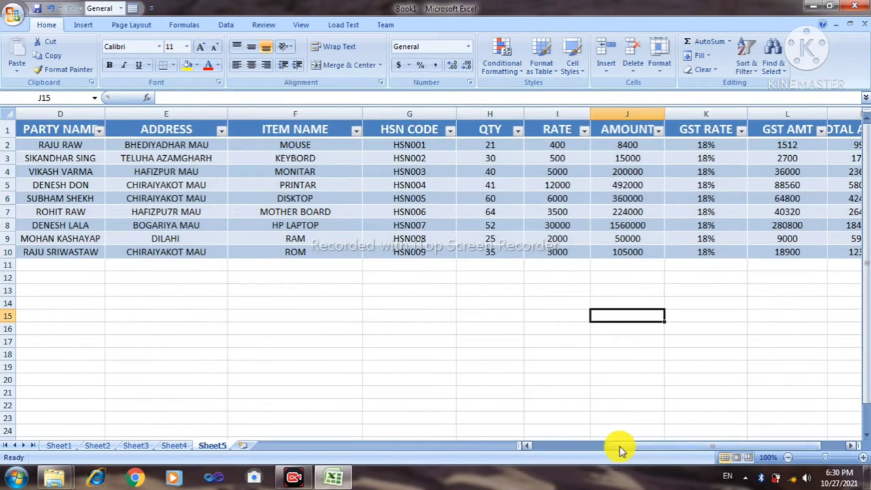
{"action": "mouse_move", "coordinate": [618, 448]}
{"action": "left_mouse_down"}
{"action": "mouse_move", "coordinate": [645, 447]}
{"action": "mouse_move", "coordinate": [535, 445]}
{"action": "left_mouse_up"}
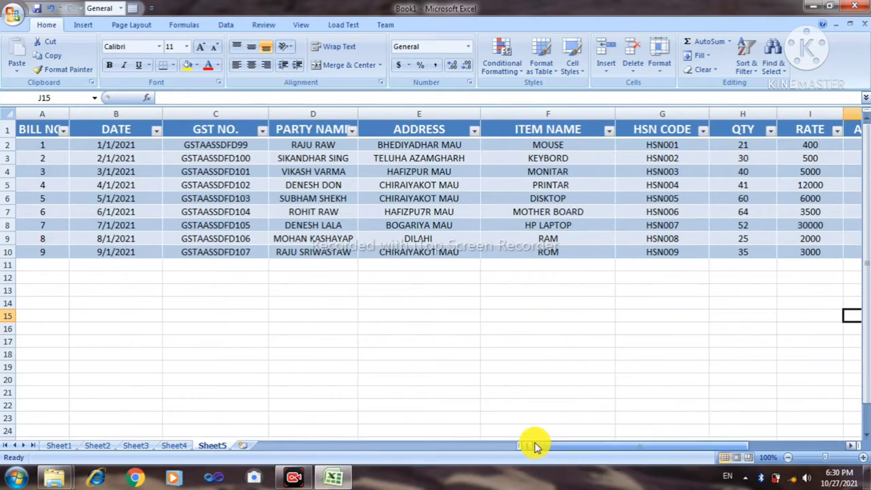
Print-preview the sheet, page through all four printed pages, then close the preview.
{"action": "left_click", "coordinate": [13, 12]}
{"action": "mouse_move", "coordinate": [55, 155]}
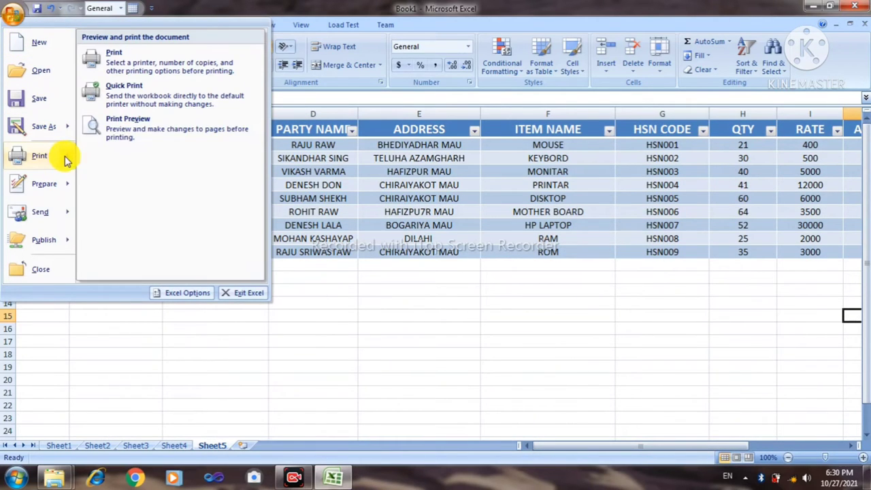
{"action": "left_click", "coordinate": [131, 131]}
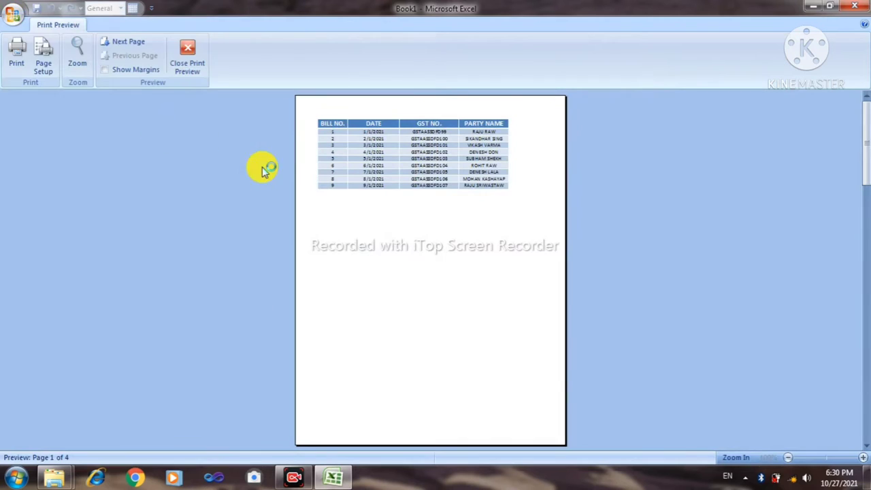
{"action": "left_click", "coordinate": [126, 44]}
{"action": "left_click", "coordinate": [124, 42]}
{"action": "left_click", "coordinate": [123, 43]}
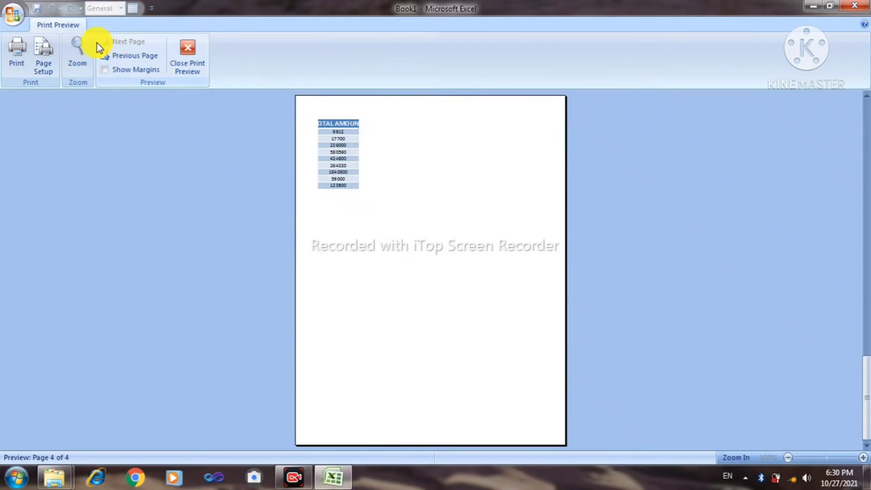
{"action": "left_click", "coordinate": [188, 49]}
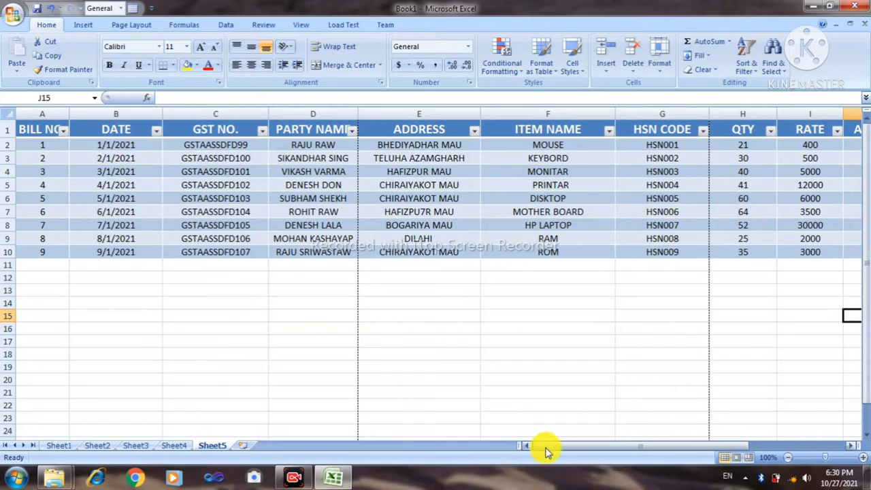
Set the page orientation to landscape and the paper size to A4.
{"action": "left_click_drag", "start_coordinate": [554, 448], "coordinate": [524, 450]}
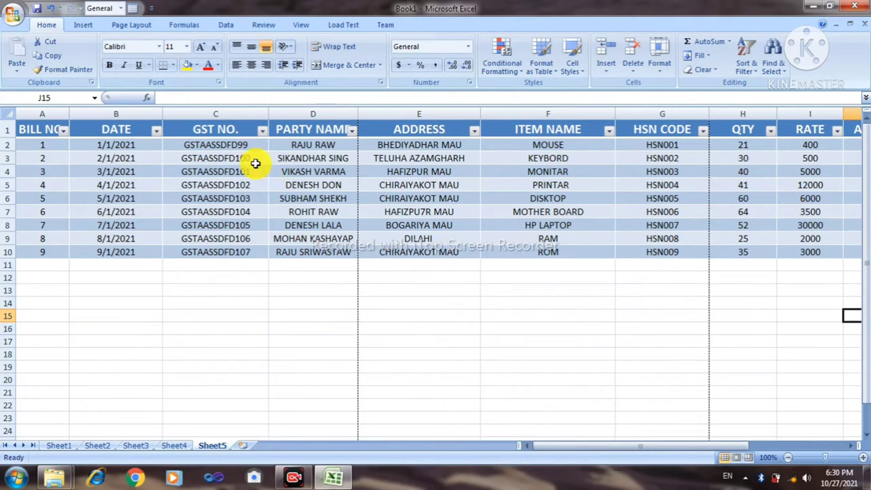
{"action": "left_click", "coordinate": [132, 26]}
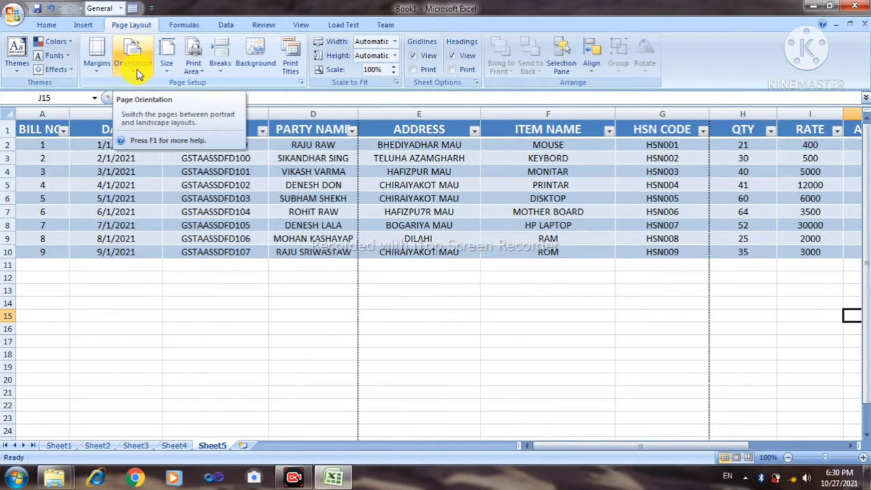
{"action": "left_click", "coordinate": [137, 68]}
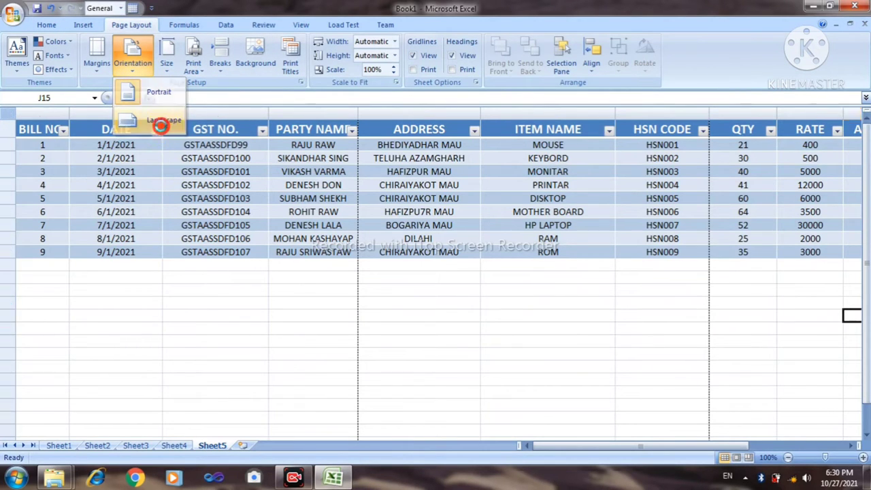
{"action": "left_click", "coordinate": [161, 123]}
{"action": "left_click", "coordinate": [167, 64]}
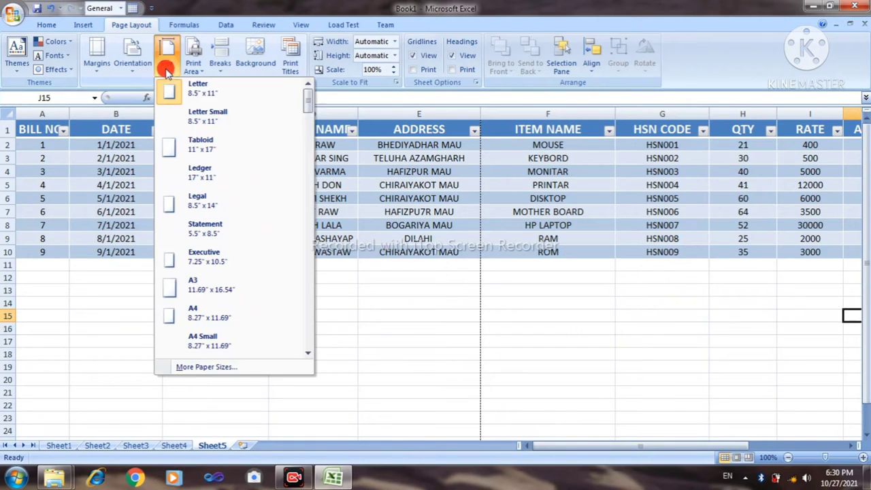
{"action": "left_click", "coordinate": [194, 319]}
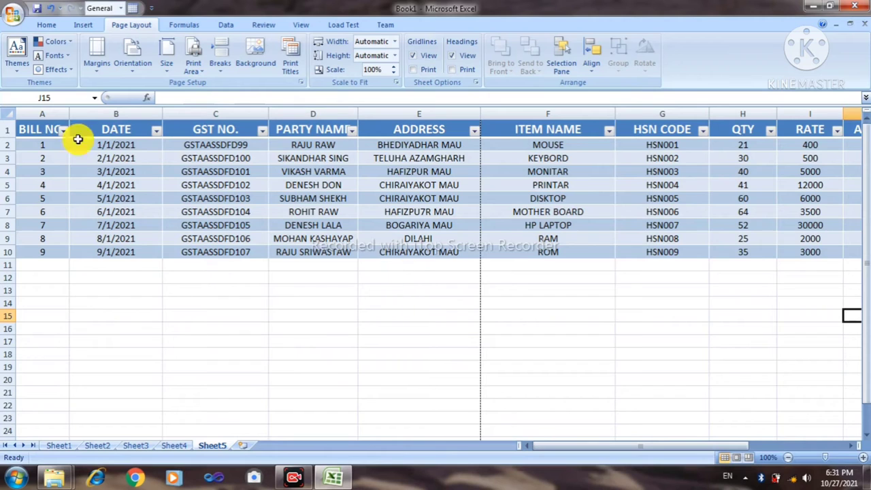
Start editing the BILL NO. header in A1, then dismiss the Office menu unused.
{"action": "left_click", "coordinate": [27, 128]}
{"action": "double_click", "coordinate": [28, 128]}
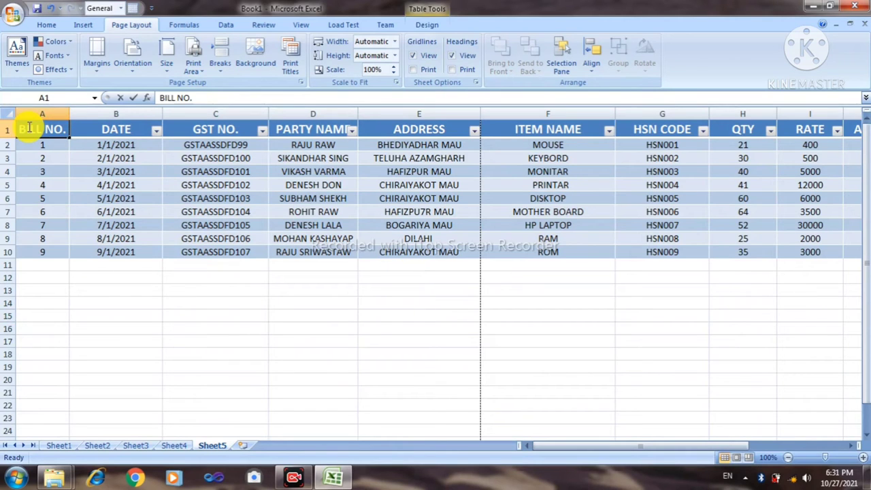
{"action": "left_click", "coordinate": [11, 15]}
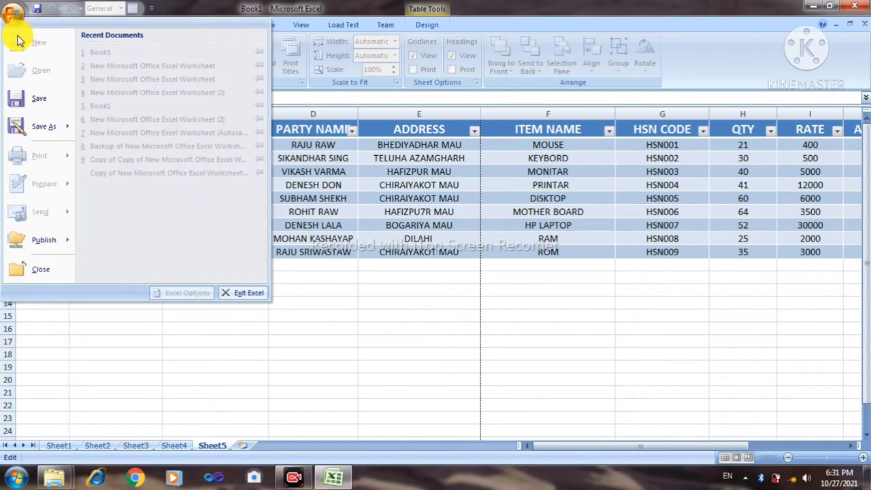
{"action": "mouse_move", "coordinate": [58, 129]}
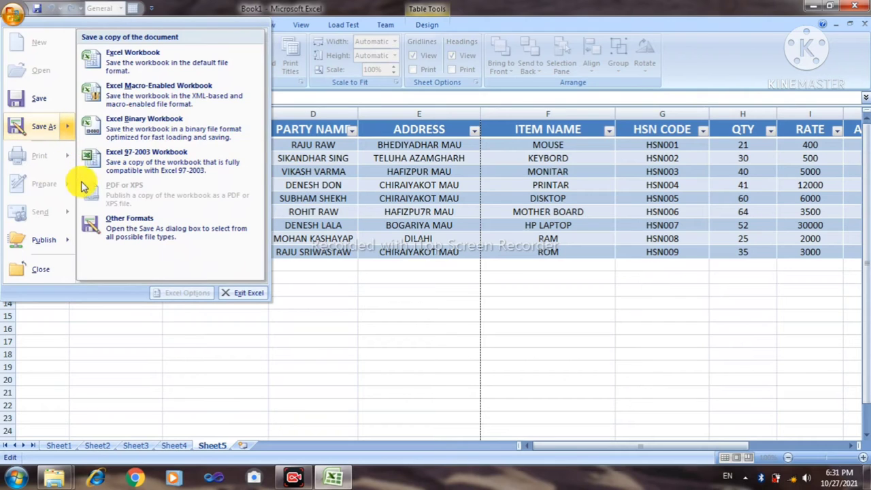
{"action": "left_click", "coordinate": [253, 369]}
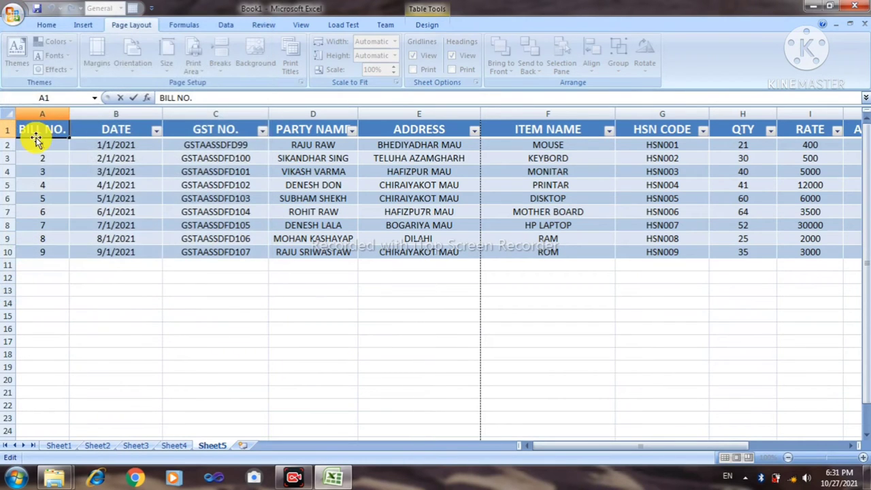
Select the GST table's data cells from A2 across to M10.
{"action": "left_click", "coordinate": [78, 252]}
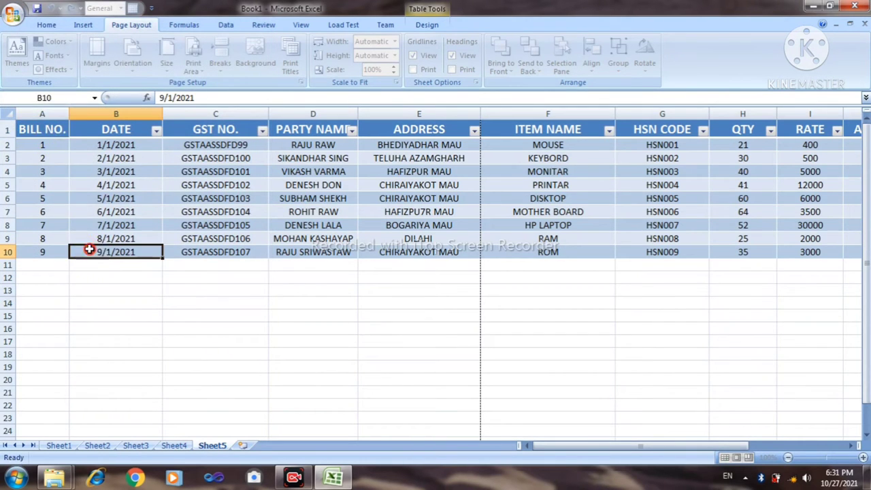
{"action": "left_click", "coordinate": [36, 120]}
{"action": "mouse_move", "coordinate": [35, 121]}
{"action": "left_mouse_down"}
{"action": "mouse_move", "coordinate": [850, 145]}
{"action": "mouse_move", "coordinate": [802, 149]}
{"action": "left_mouse_up"}
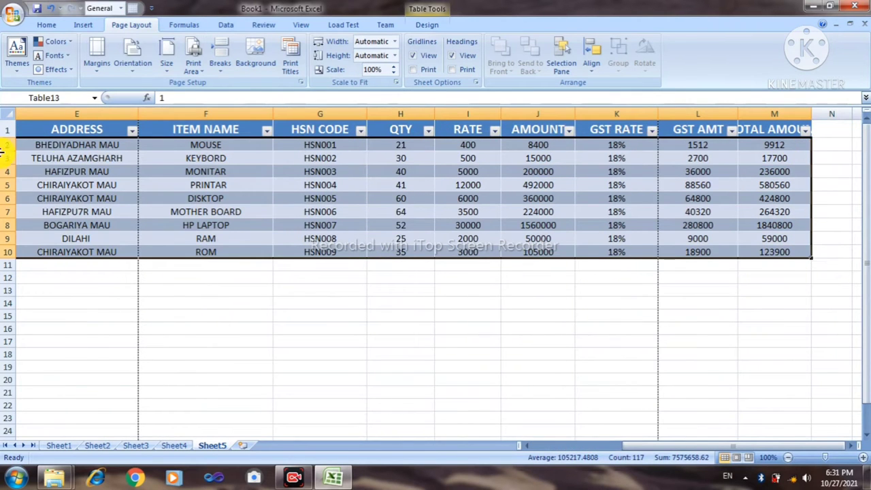
{"action": "left_click", "coordinate": [13, 15]}
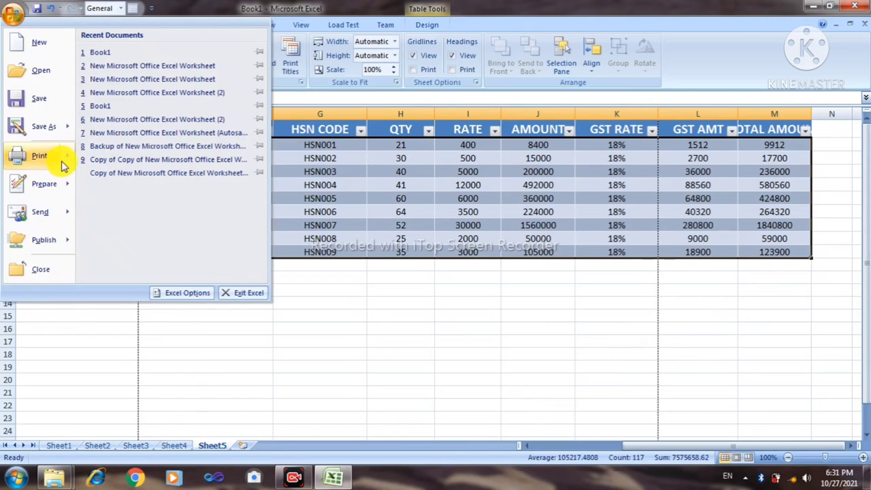
{"action": "mouse_move", "coordinate": [65, 158]}
{"action": "left_click", "coordinate": [119, 133]}
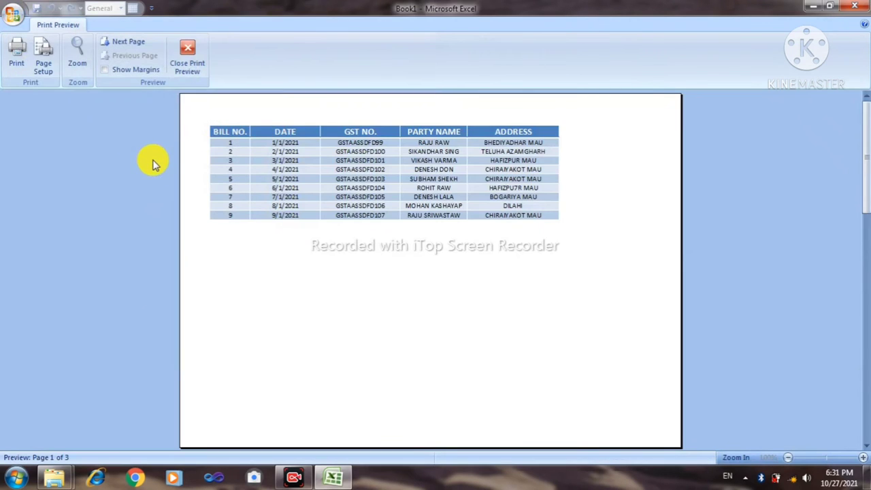
{"action": "left_click", "coordinate": [136, 43]}
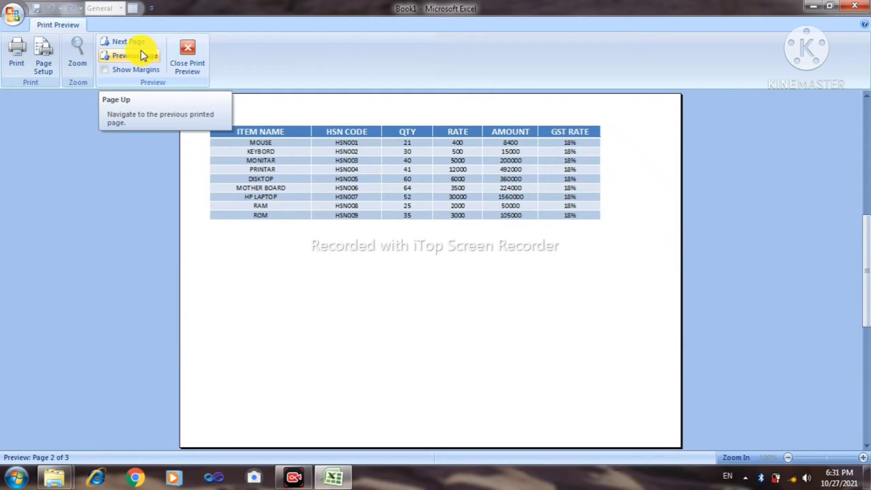
{"action": "left_click", "coordinate": [141, 43]}
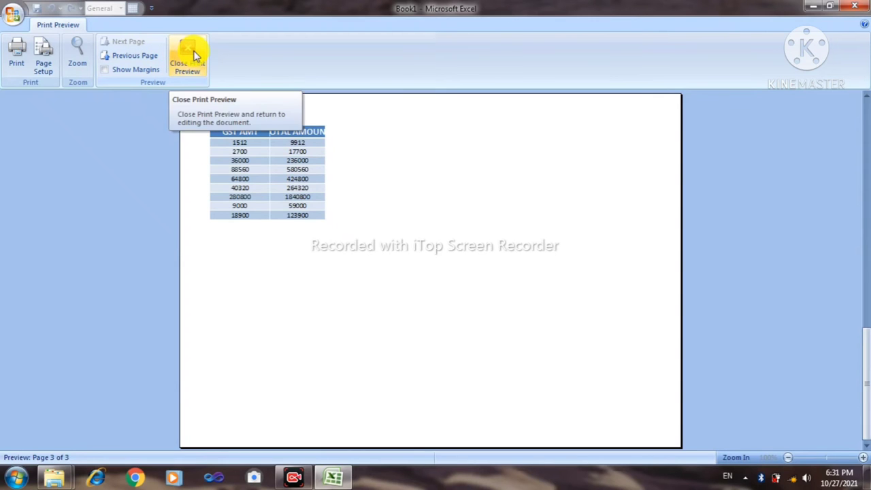
{"action": "left_click", "coordinate": [193, 60]}
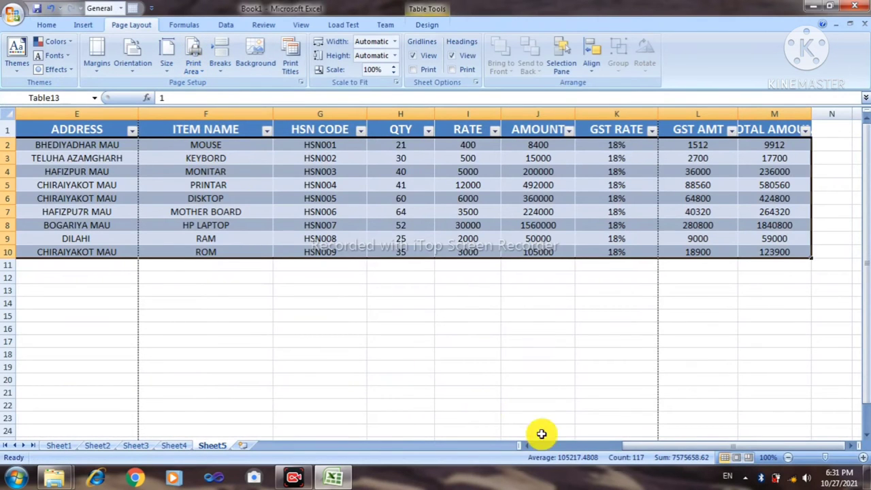
In Page Break Preview, drag the ADDRESS/ITEM NAME column break past column M.
{"action": "left_click_drag", "start_coordinate": [664, 446], "coordinate": [557, 446]}
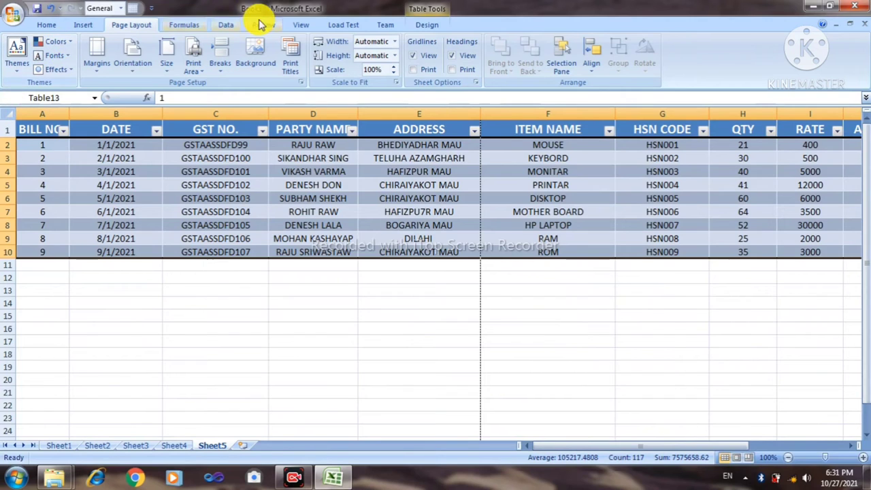
{"action": "left_click", "coordinate": [303, 26]}
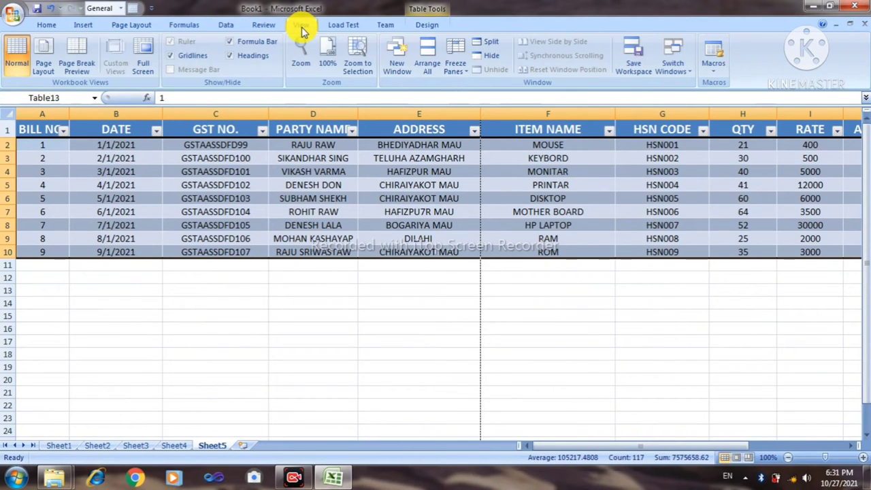
{"action": "left_click", "coordinate": [80, 61]}
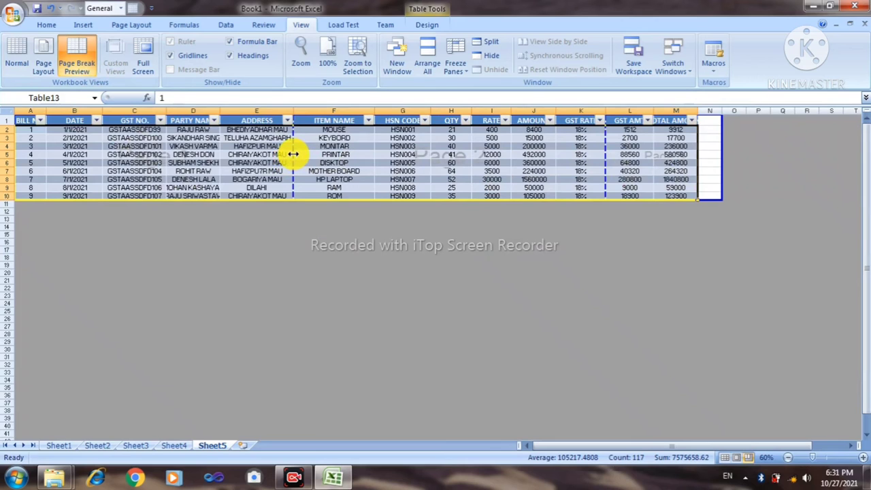
{"action": "left_click_drag", "start_coordinate": [294, 155], "coordinate": [712, 164]}
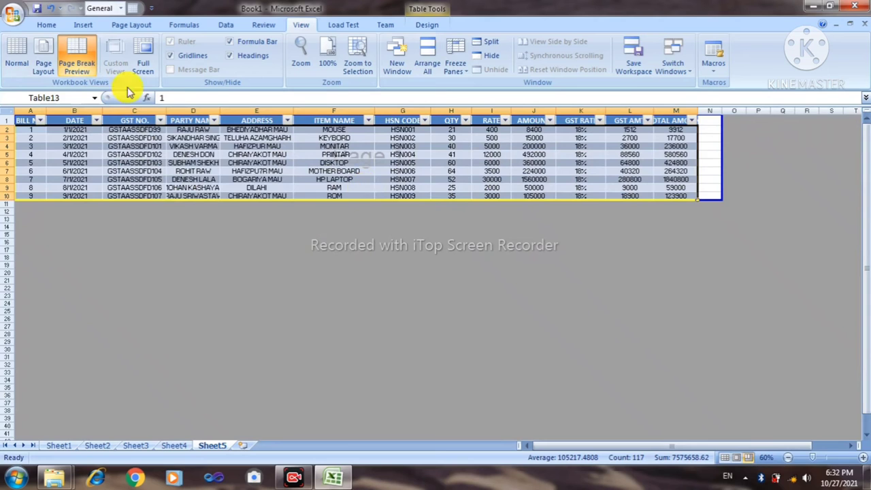
{"action": "left_click", "coordinate": [22, 21]}
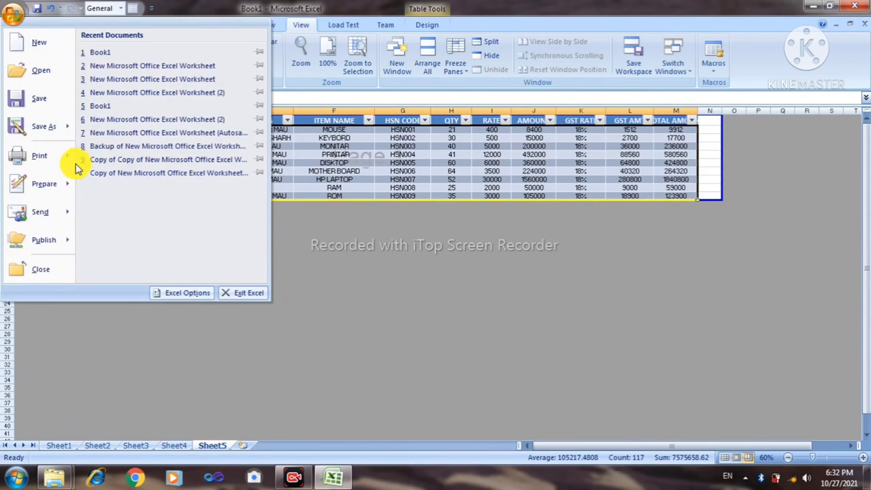
{"action": "mouse_move", "coordinate": [68, 156]}
{"action": "left_click", "coordinate": [142, 130]}
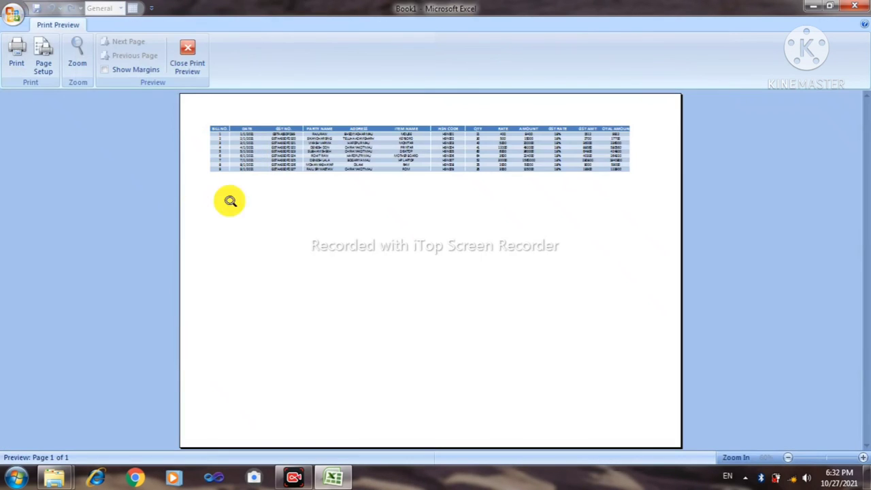
{"action": "left_click", "coordinate": [354, 198]}
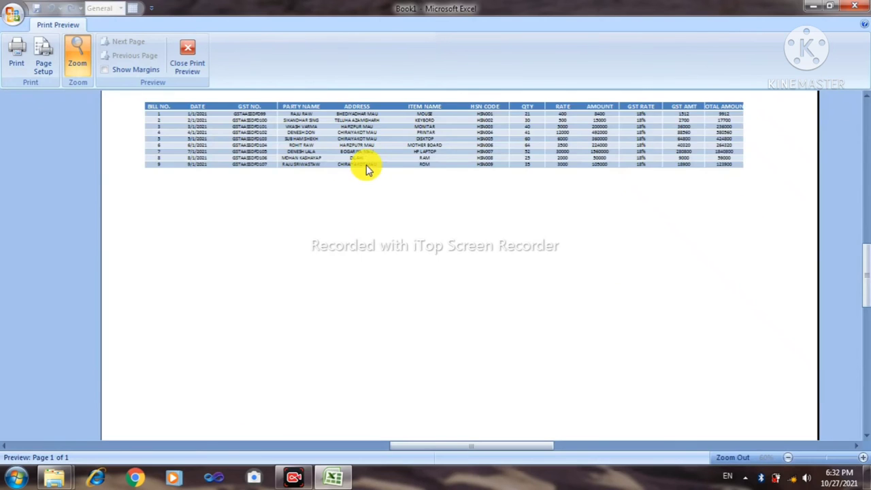
{"action": "scroll", "coordinate": [366, 167], "scroll_direction": "up", "scroll_amount": 2}
{"action": "left_click", "coordinate": [377, 178]}
{"action": "left_click", "coordinate": [379, 181]}
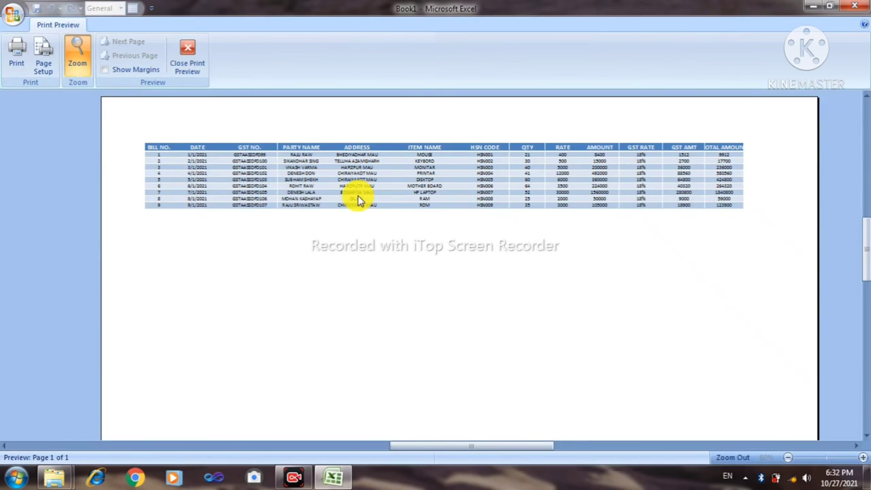
{"action": "scroll", "coordinate": [452, 225], "scroll_direction": "down", "scroll_amount": 1}
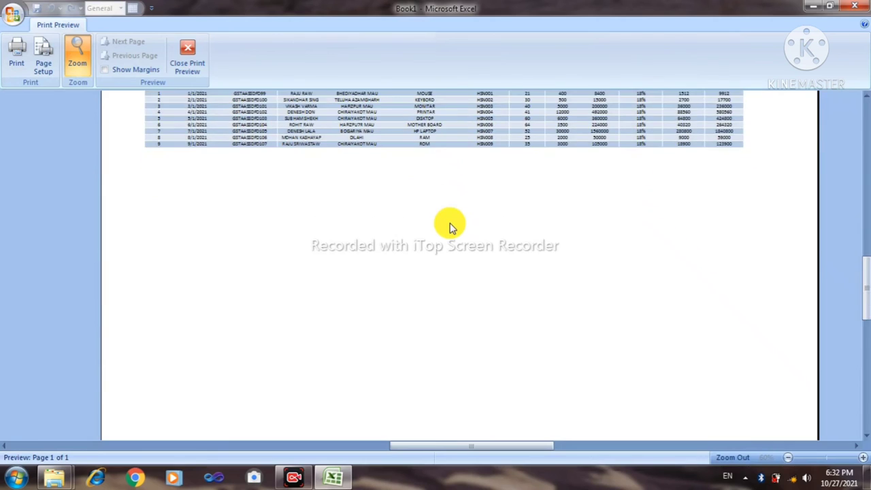
{"action": "scroll", "coordinate": [452, 227], "scroll_direction": "up", "scroll_amount": 1}
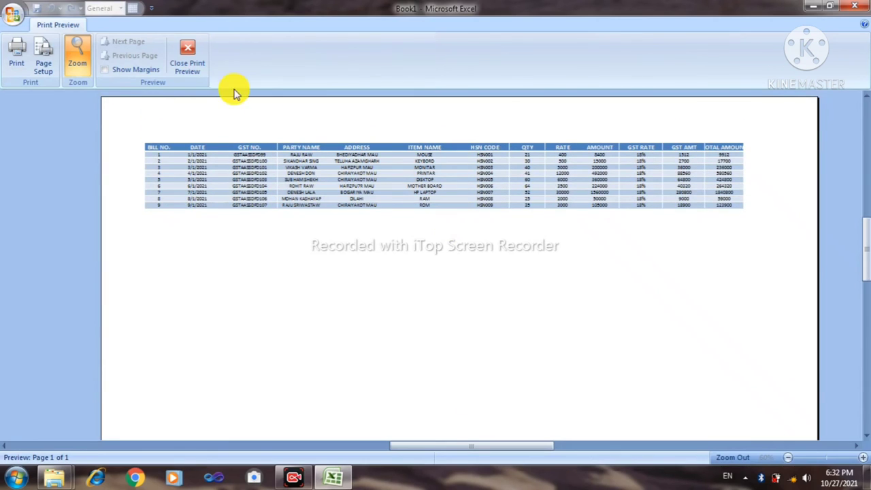
{"action": "left_click", "coordinate": [191, 71]}
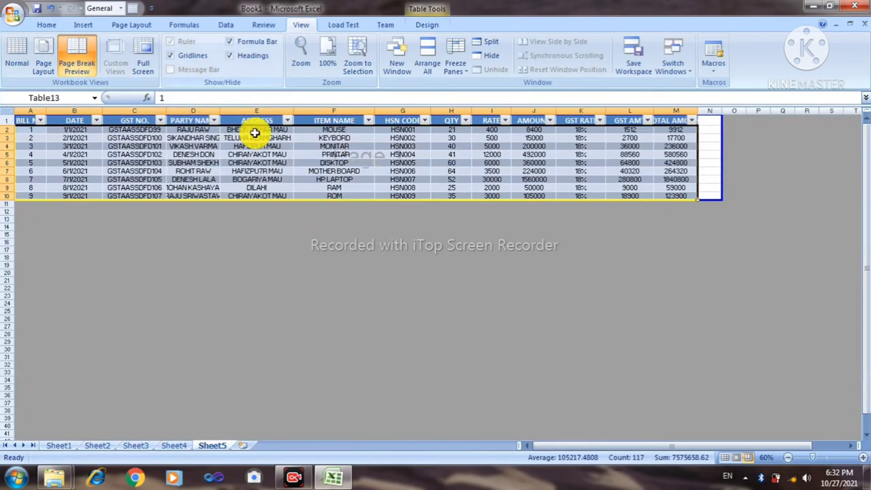